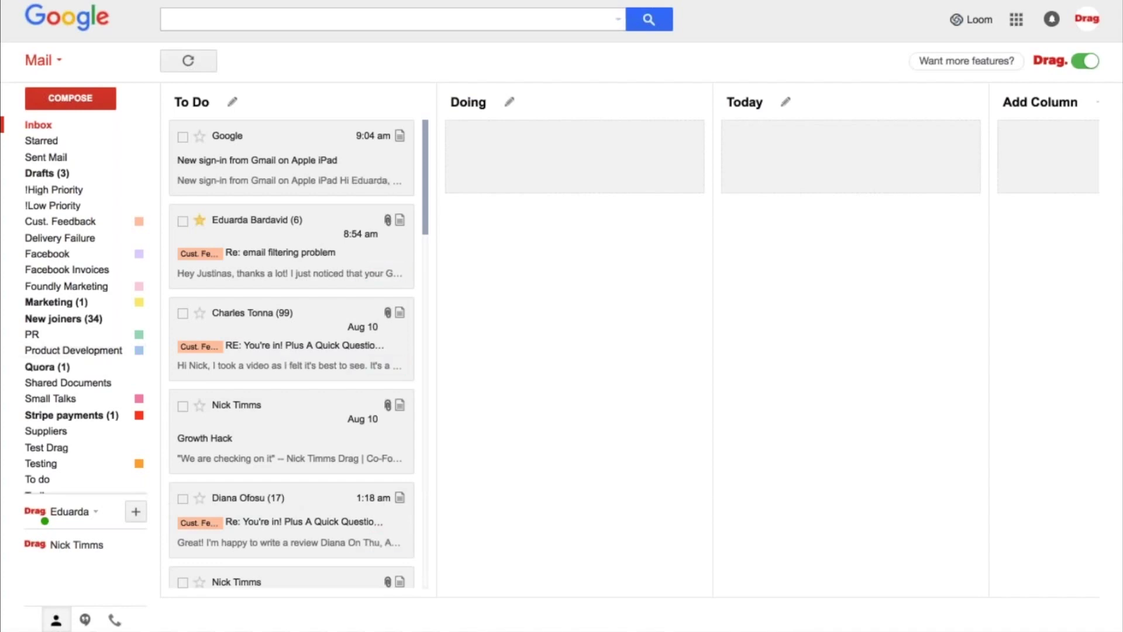
Turn off the Drag toggle so the inbox shows as Gmail's standard tabbed list.
{"action": "left_click", "coordinate": [1087, 61]}
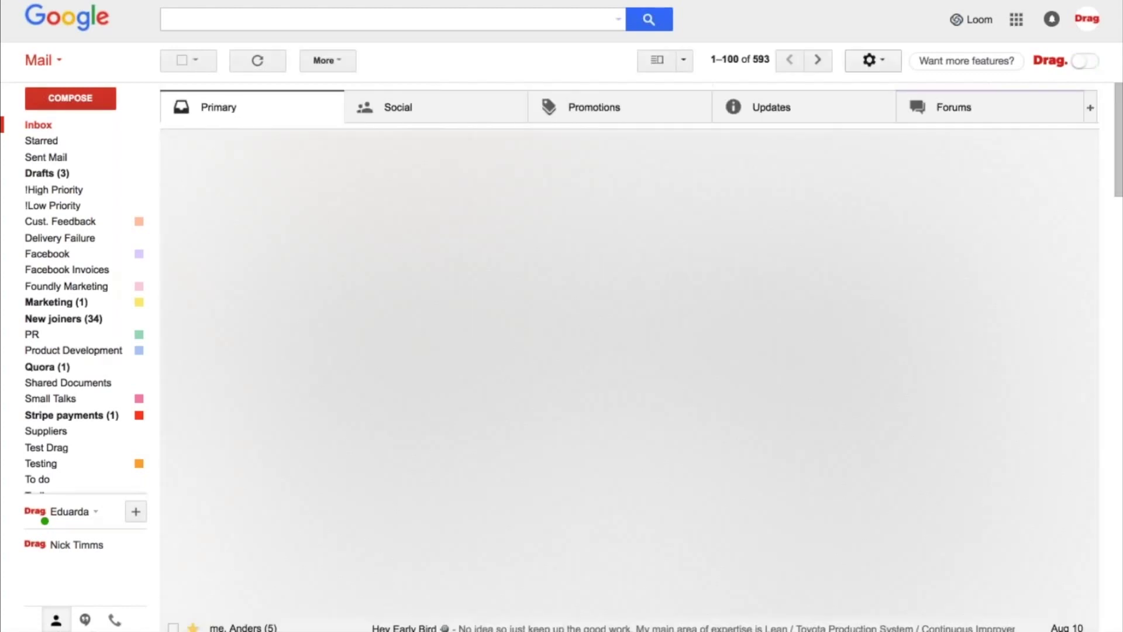
Review the Configure inbox tab settings, cancel without changes, and turn the Drag board back on.
{"action": "left_click", "coordinate": [880, 60]}
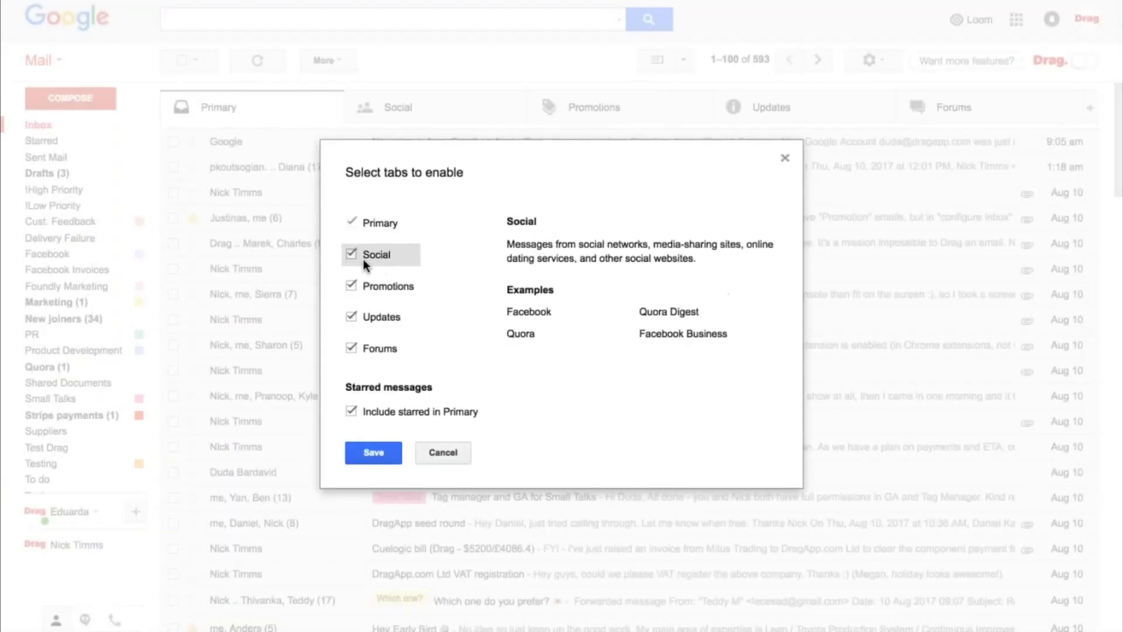
{"action": "left_click", "coordinate": [433, 456]}
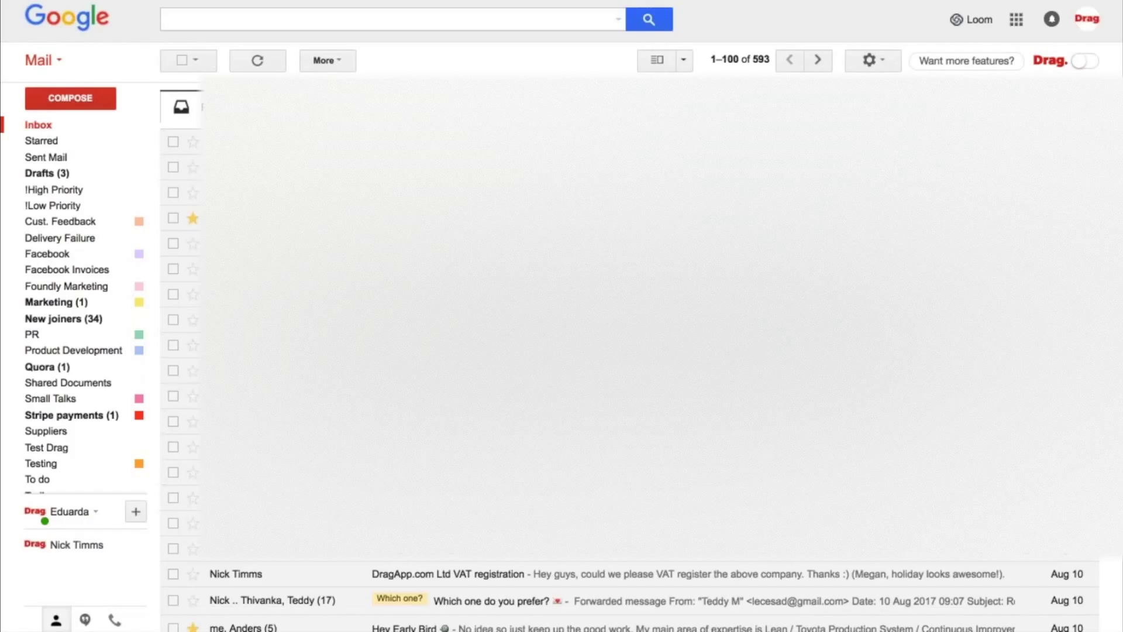
{"action": "left_click", "coordinate": [1085, 61]}
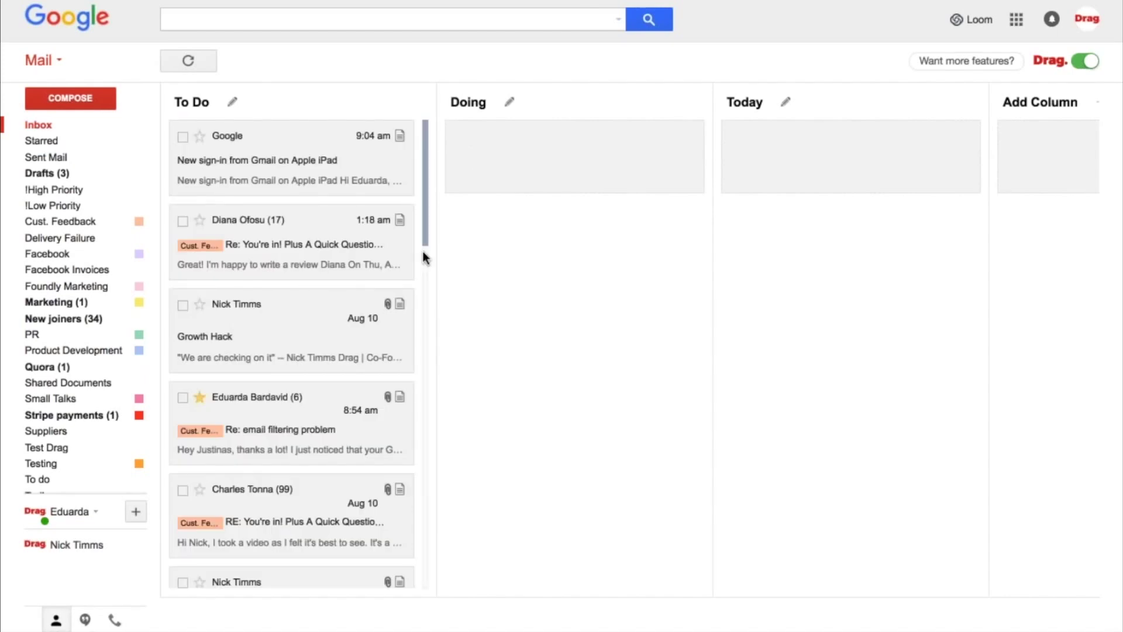
Rename the To Do column to 'New emails' and the Doing column to 'To do today'.
{"action": "left_click", "coordinate": [232, 102]}
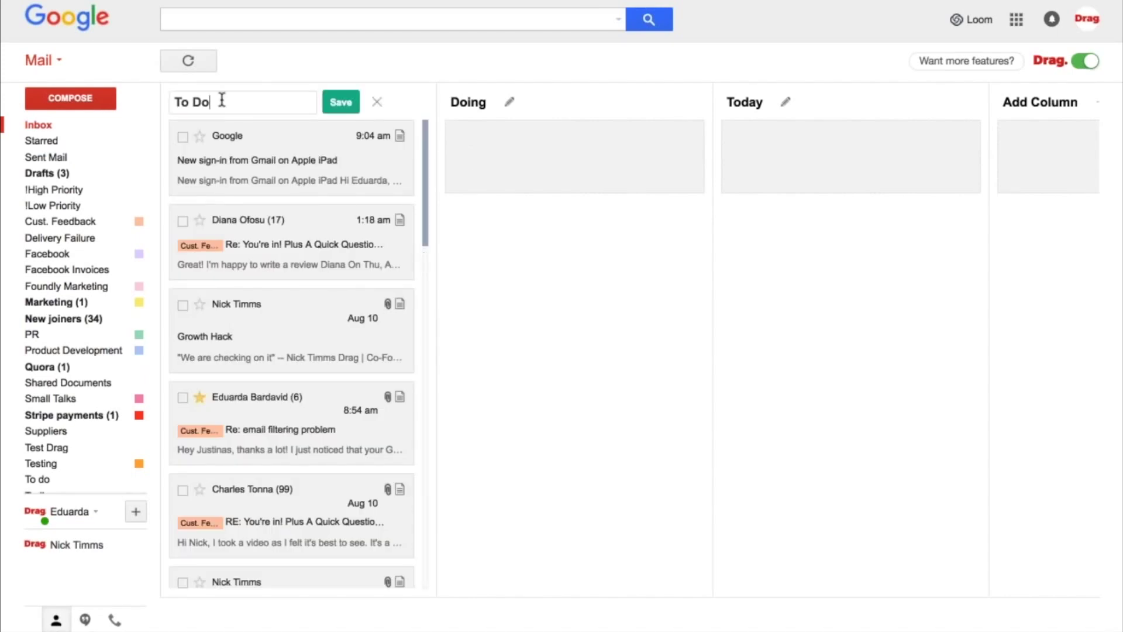
{"action": "left_click_drag", "start_coordinate": [222, 100], "coordinate": [157, 94]}
{"action": "type", "text": "New ema"}
{"action": "type", "text": "ils"}
{"action": "key", "text": "Return"}
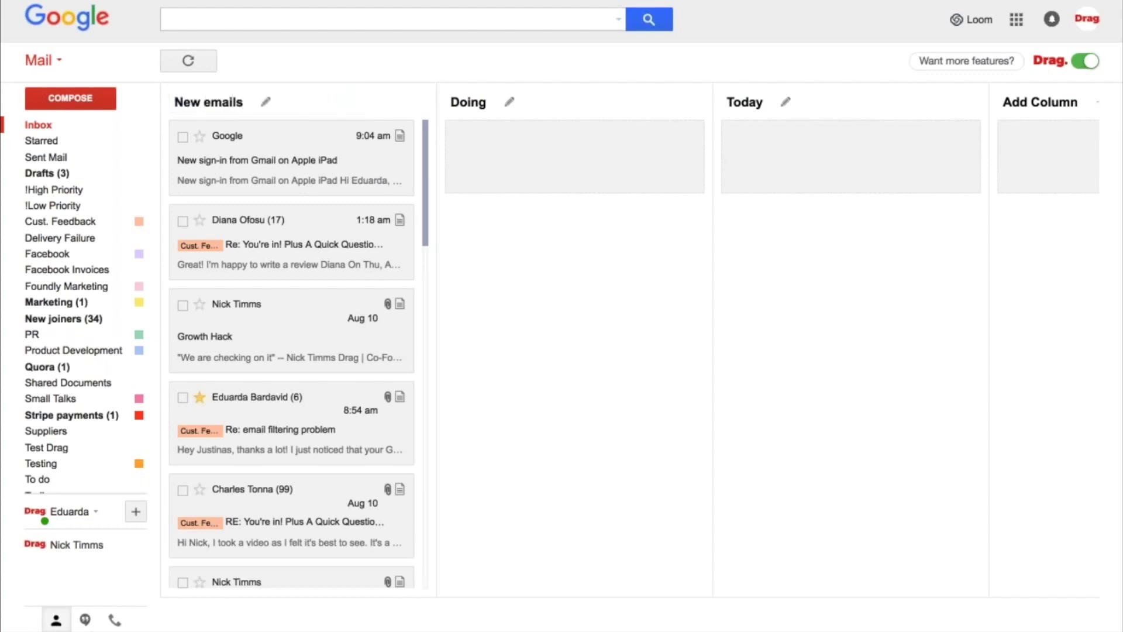
{"action": "left_click", "coordinate": [510, 102]}
{"action": "left_click_drag", "start_coordinate": [489, 102], "coordinate": [404, 100]}
{"action": "type", "text": "T"}
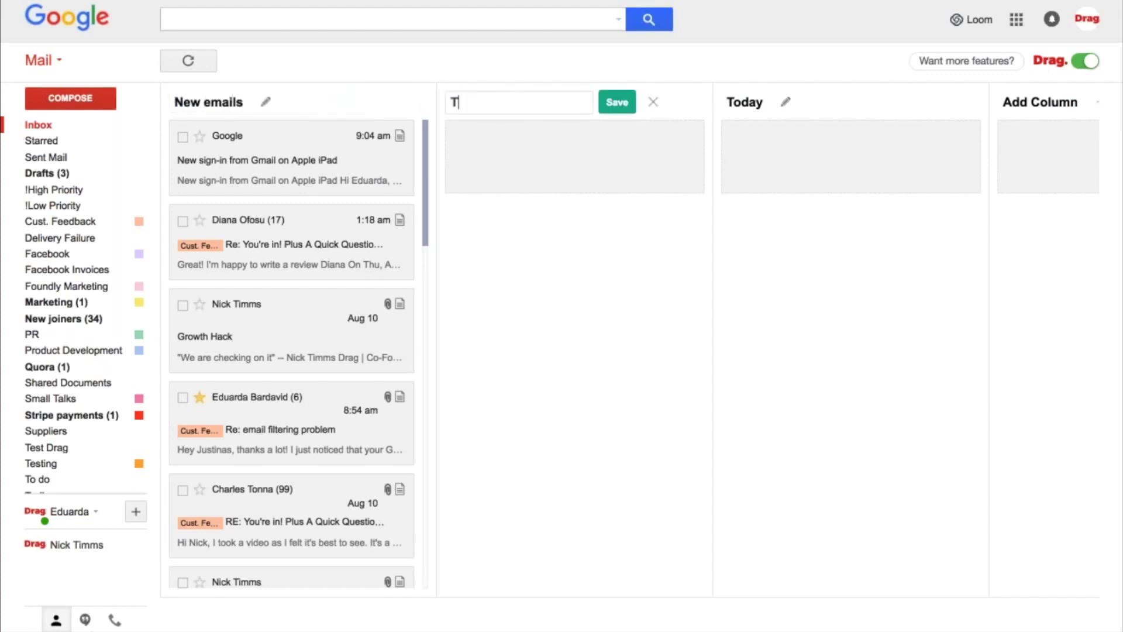
{"action": "type", "text": "o do today"}
{"action": "key", "text": "Return"}
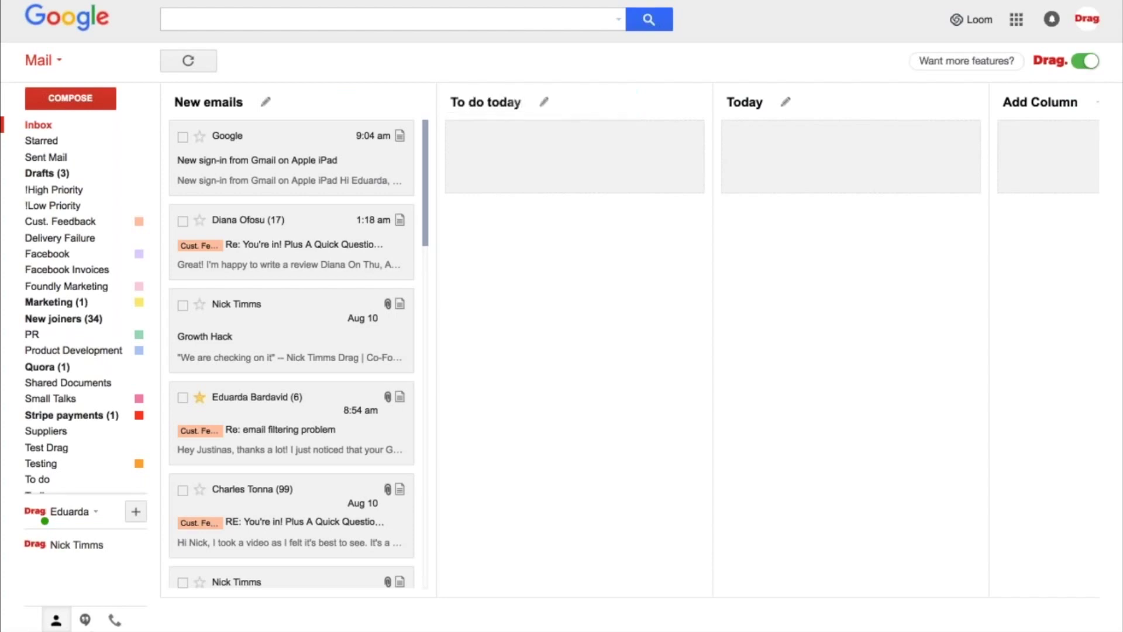
Rename the Today column to 'For new week'.
{"action": "left_click", "coordinate": [786, 101]}
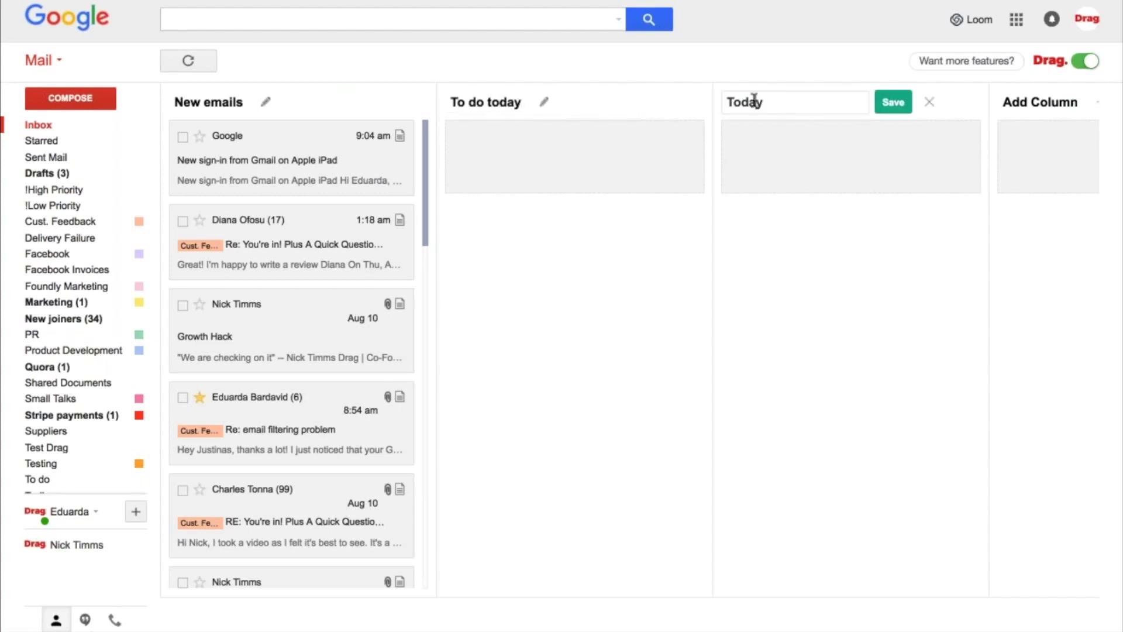
{"action": "left_click_drag", "start_coordinate": [771, 102], "coordinate": [657, 104]}
{"action": "type", "text": "For ne"}
{"action": "type", "text": "w week"}
{"action": "key", "text": "Return"}
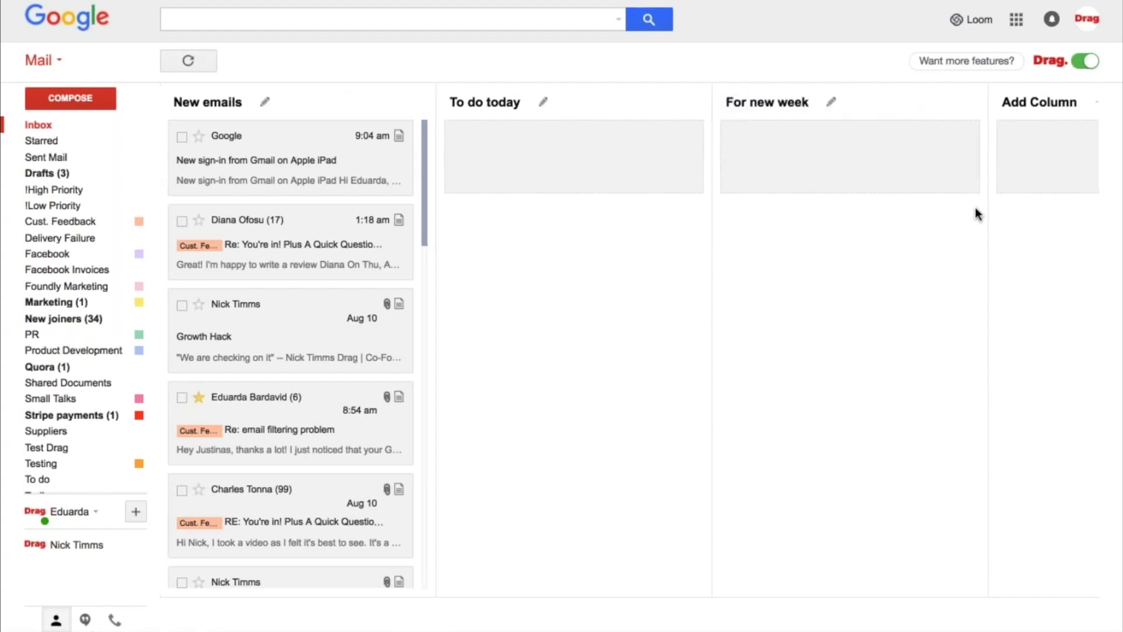
{"action": "scroll", "coordinate": [974, 208], "scroll_direction": "right", "scroll_amount": 5}
Move 'You're in' to To do today and 'Re: email filtering problem' to For new week, then open the latter's card.
{"action": "scroll", "coordinate": [575, 216], "scroll_direction": "left", "scroll_amount": 5}
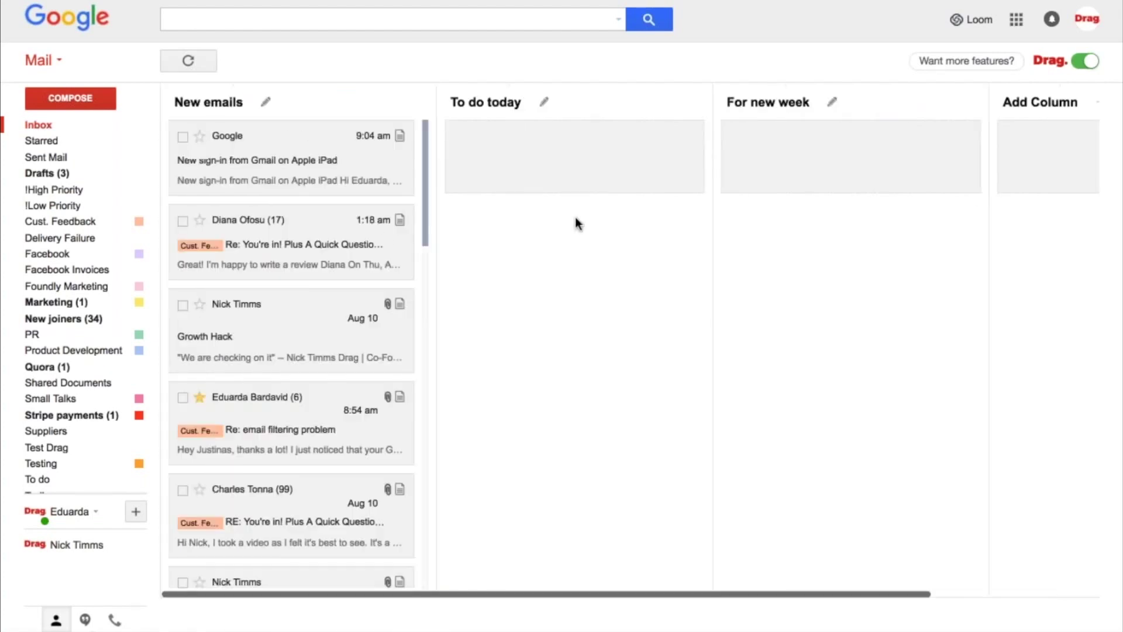
{"action": "left_click_drag", "start_coordinate": [284, 240], "coordinate": [537, 139]}
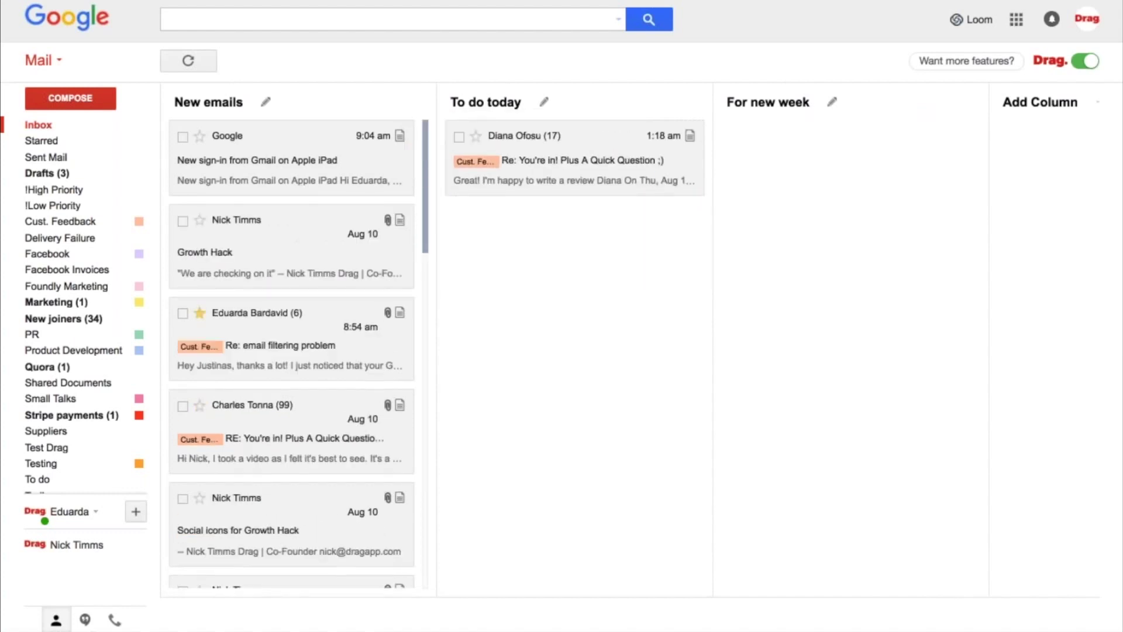
{"action": "left_click_drag", "start_coordinate": [252, 351], "coordinate": [761, 153]}
{"action": "mouse_move", "coordinate": [919, 136]}
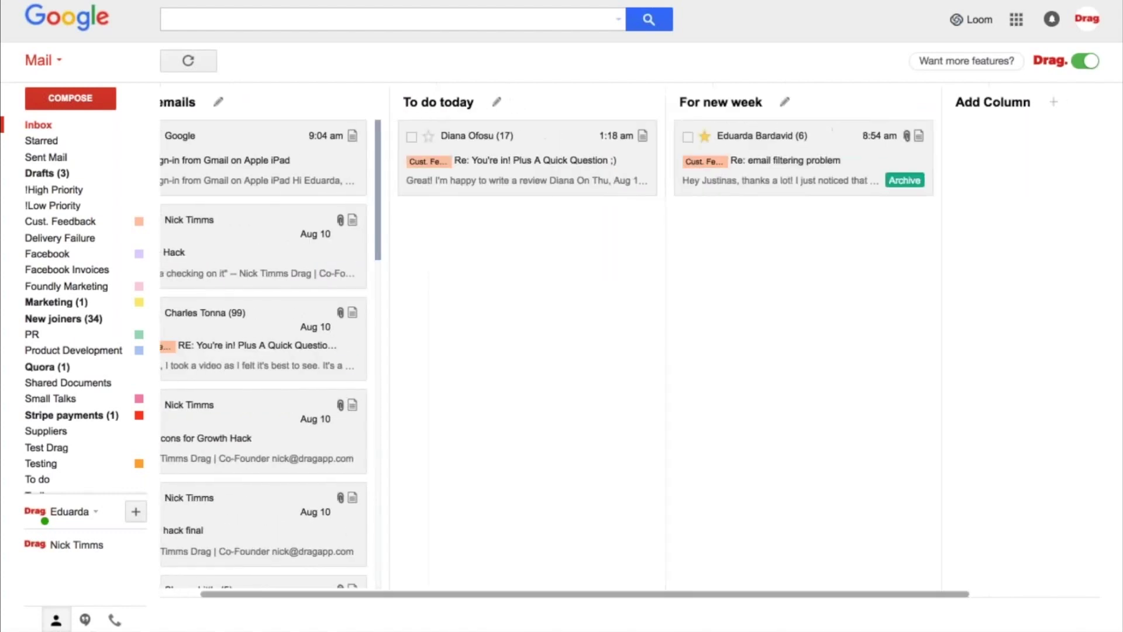
{"action": "scroll", "coordinate": [419, 299], "scroll_direction": "left", "scroll_amount": 1}
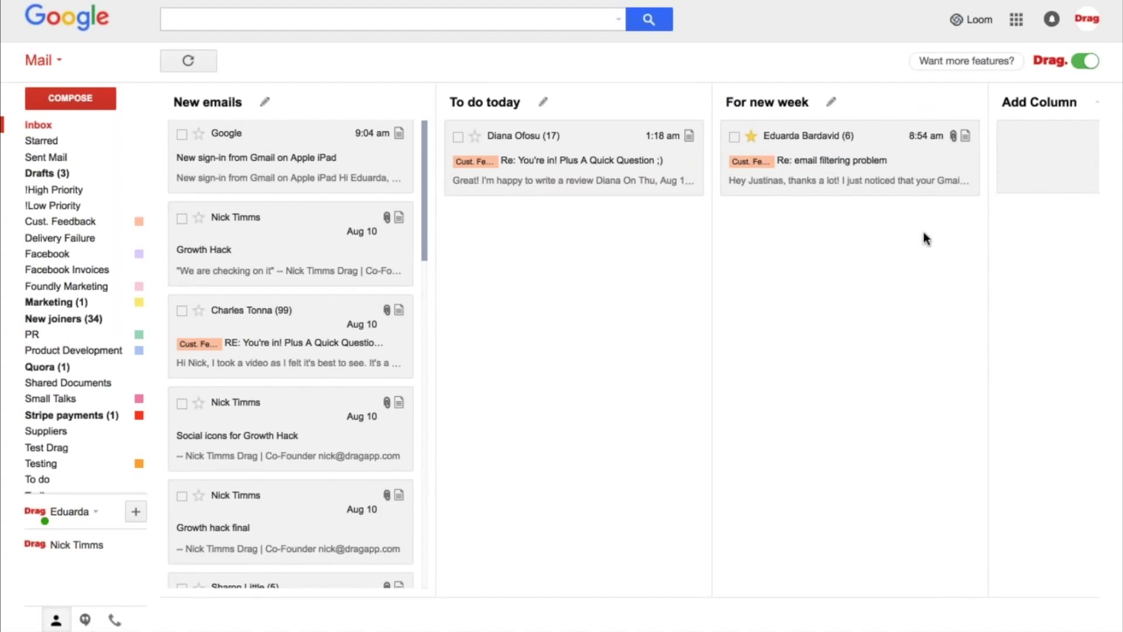
{"action": "left_click", "coordinate": [965, 137]}
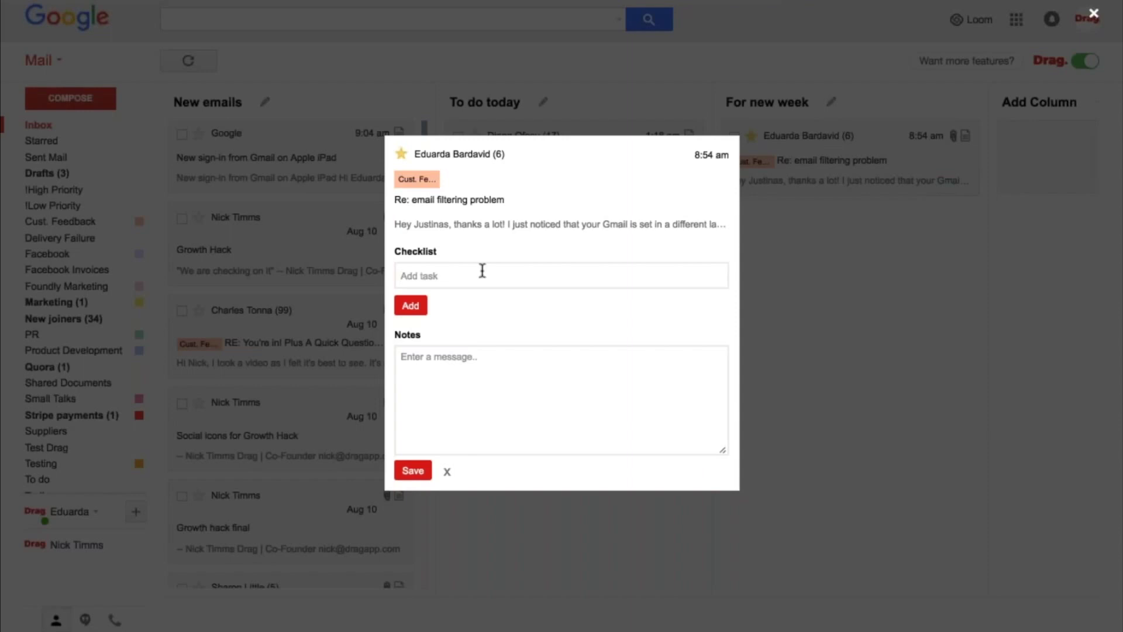
Add checklist tasks 'Speak to development team', 'Find out the problem', 'Solve the problem', 'Make the customer happy :)', then close the card.
{"action": "type", "text": "S"}
{"action": "type", "text": "peak to deve"}
{"action": "type", "text": "lopment team"}
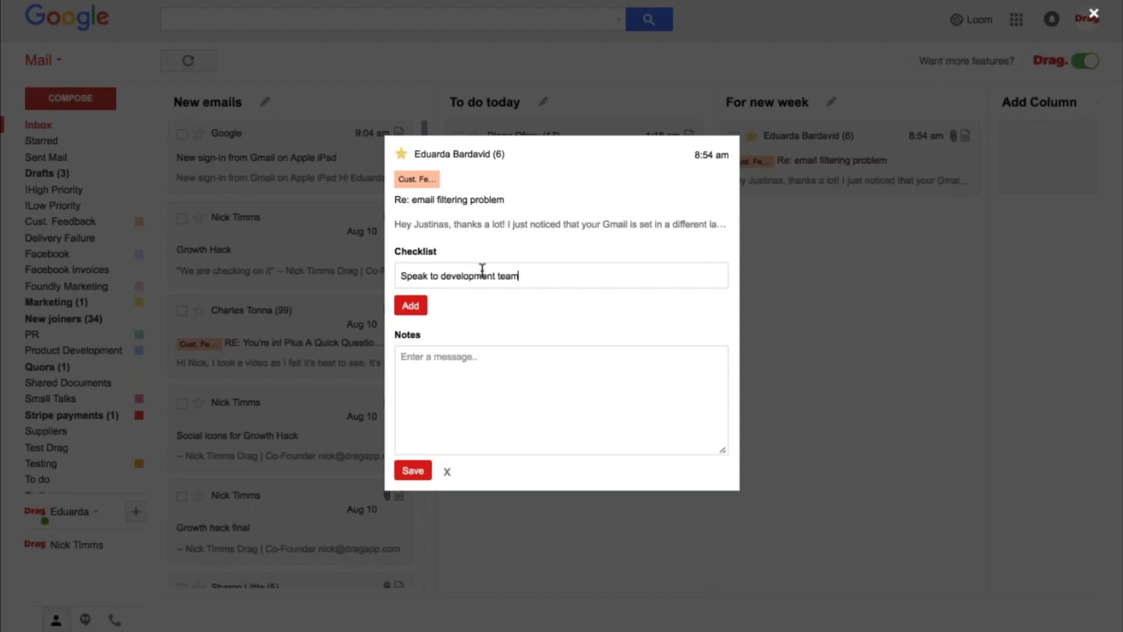
{"action": "key", "text": "Return"}
{"action": "type", "text": "Find out the "}
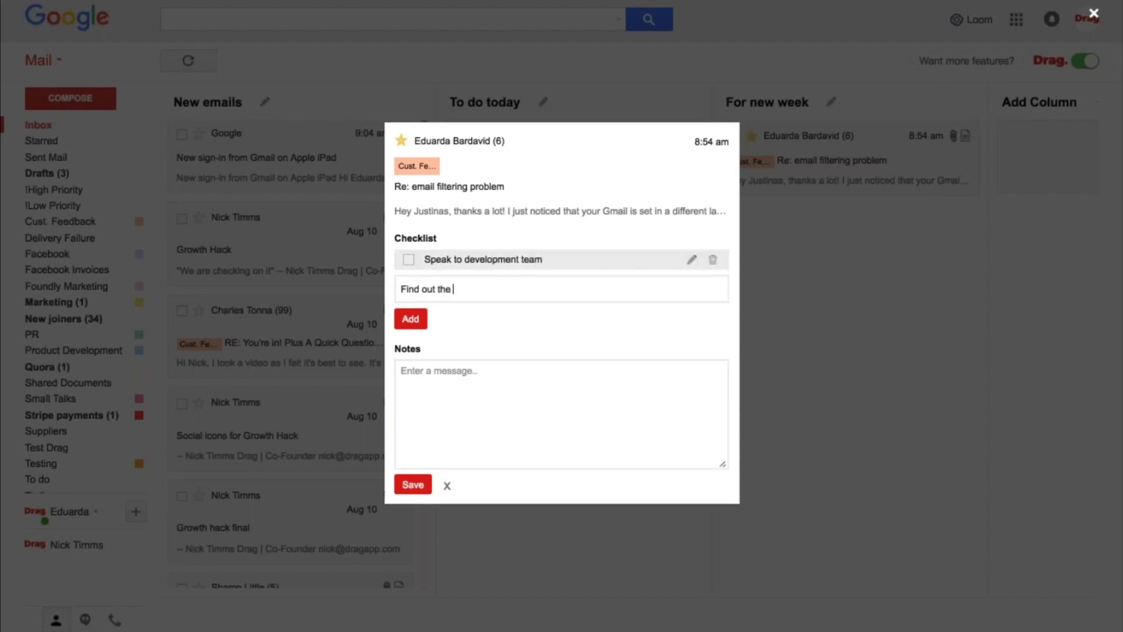
{"action": "type", "text": "problem"}
{"action": "key", "text": "Return"}
{"action": "type", "text": "Solve "}
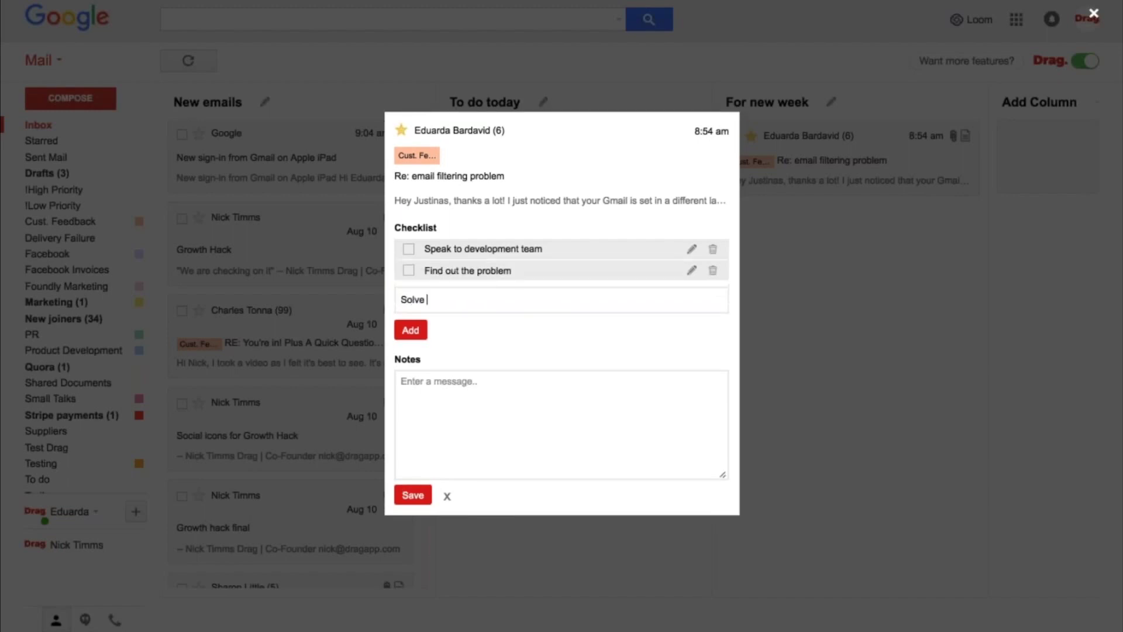
{"action": "type", "text": "the problem"}
{"action": "key", "text": "Return"}
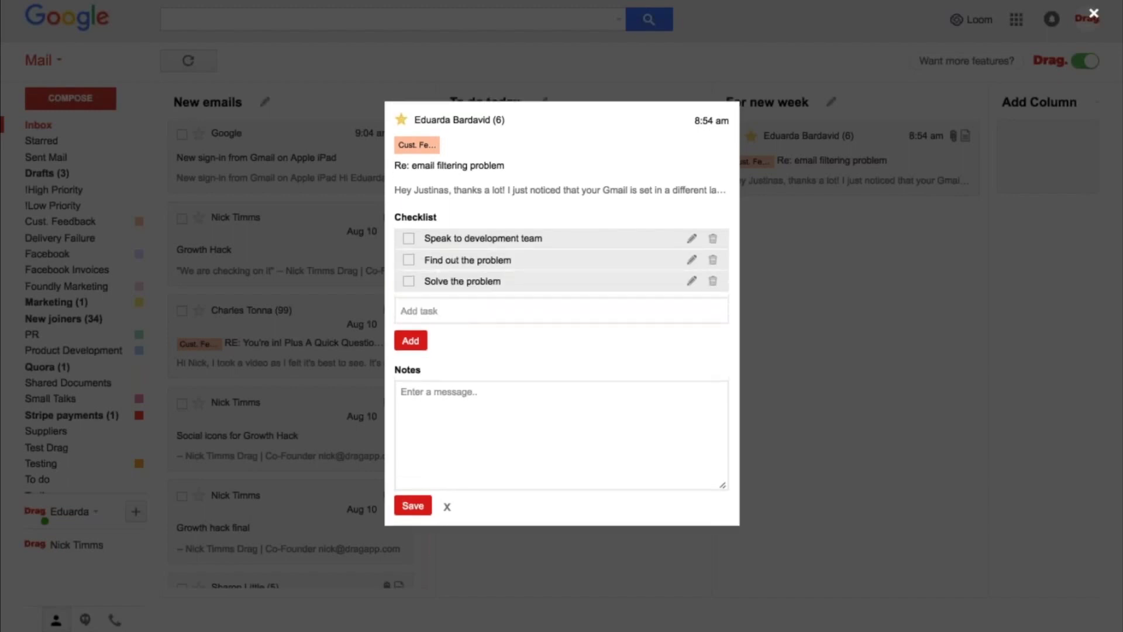
{"action": "type", "text": "Make the customer "}
{"action": "type", "text": "happy :)"}
{"action": "key", "text": "Return"}
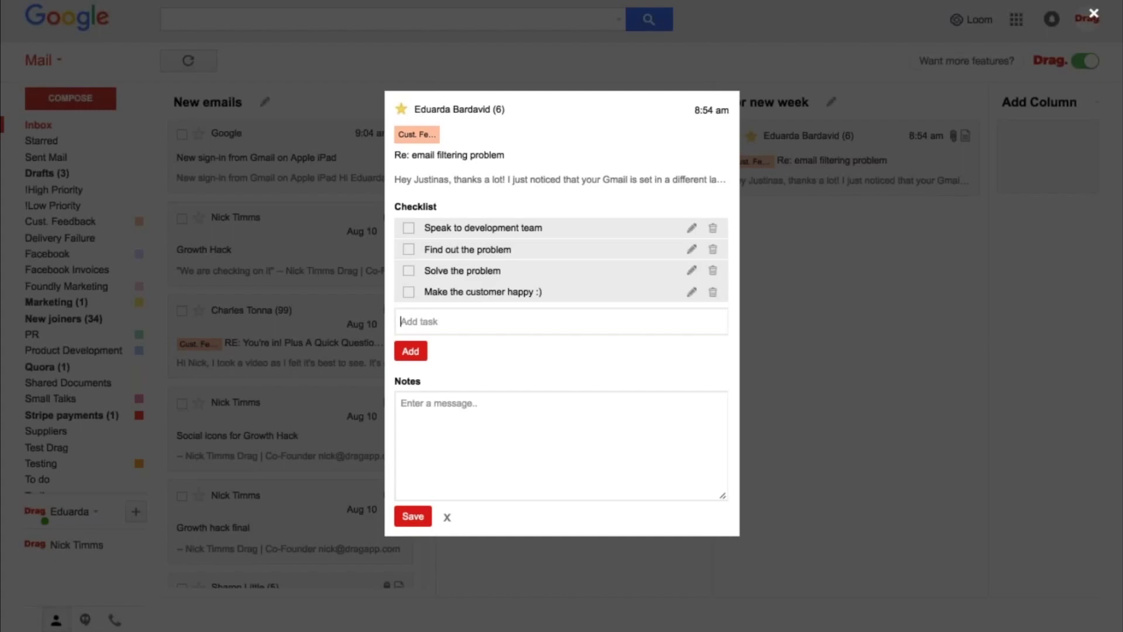
{"action": "left_click", "coordinate": [852, 225]}
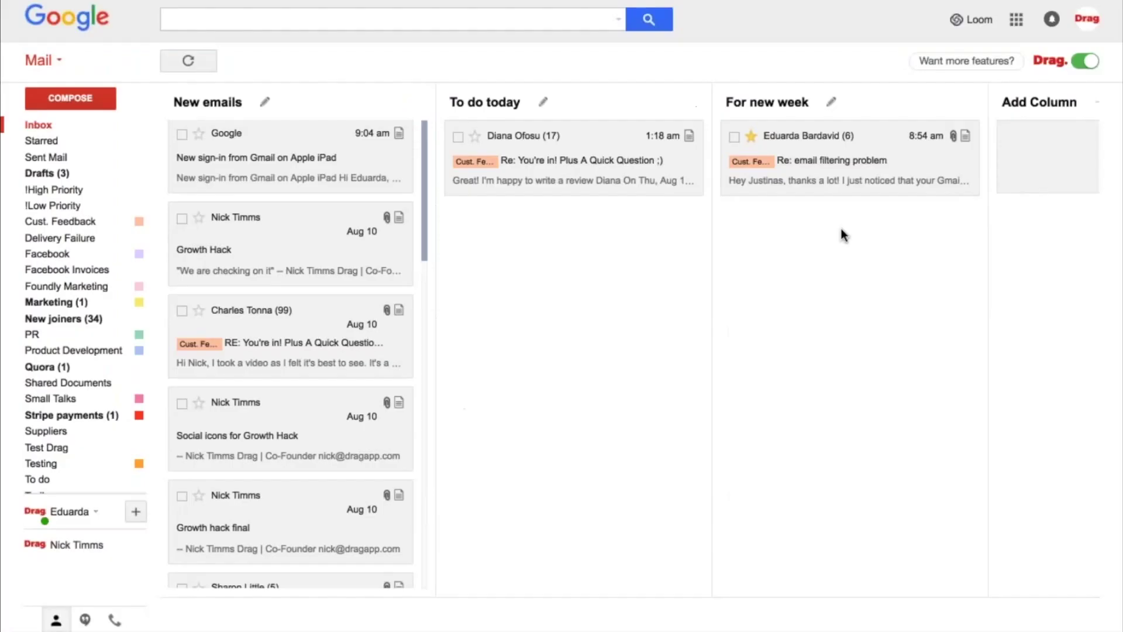